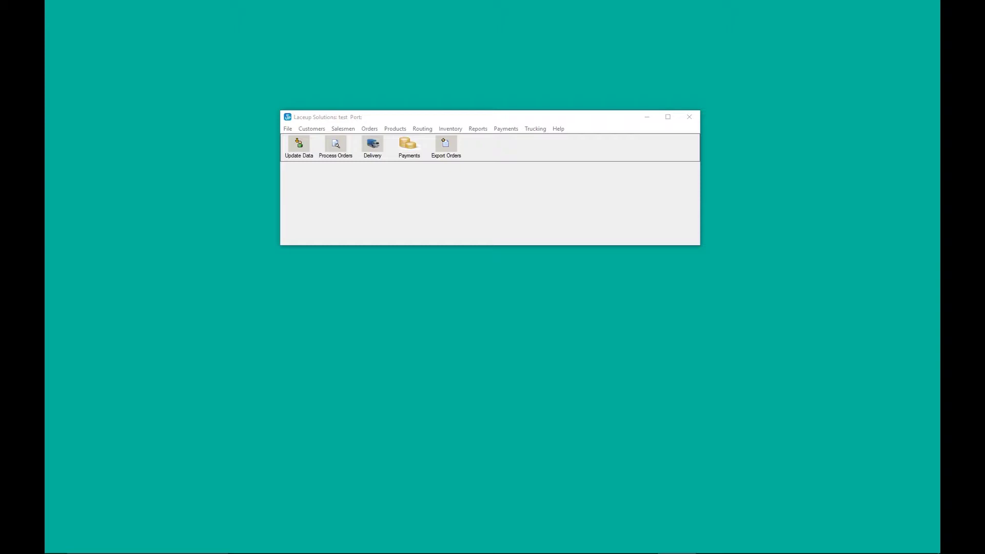
- Create a new price level named Test 2 in Products > Price Level and make it Per Item
left_click(399, 128)
left_click(416, 169)
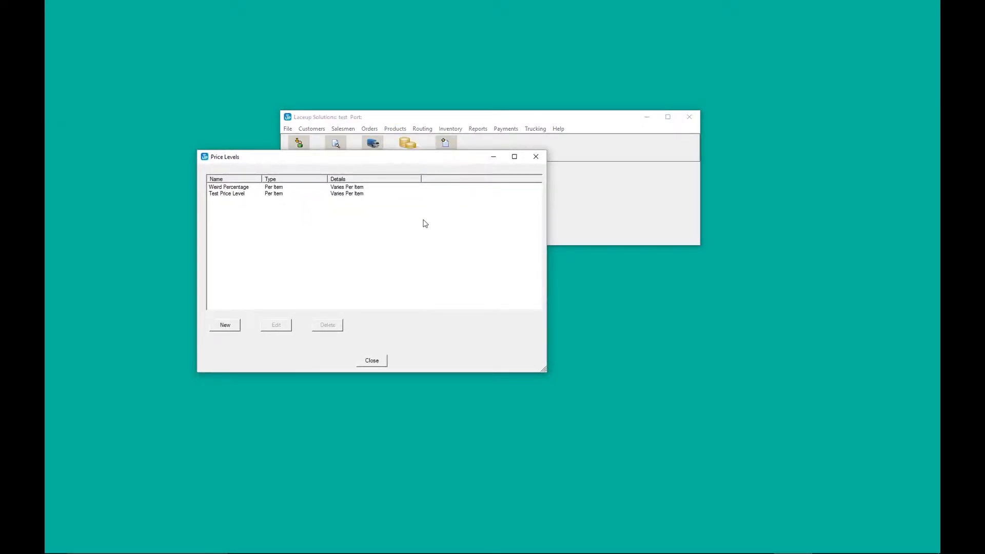
left_click(236, 326)
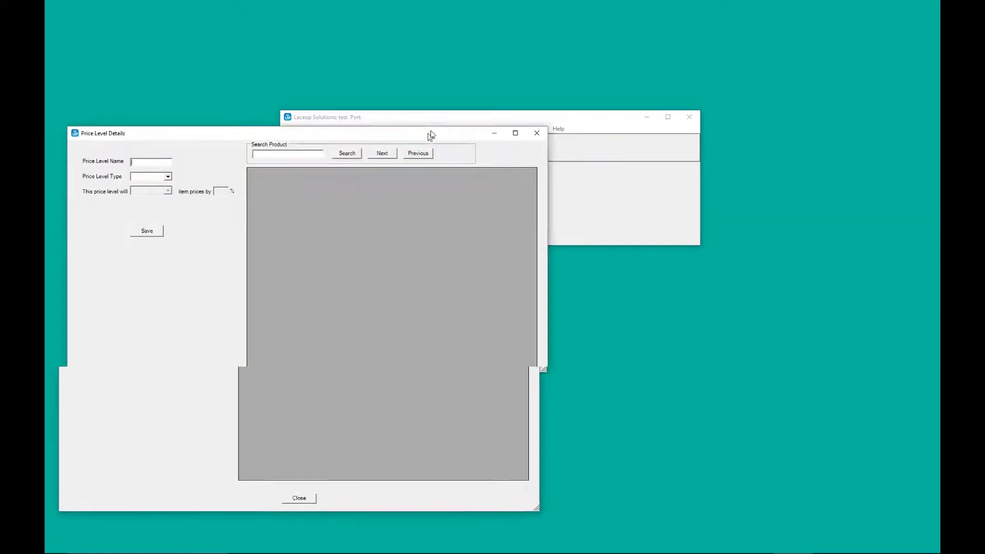
left_click(167, 158)
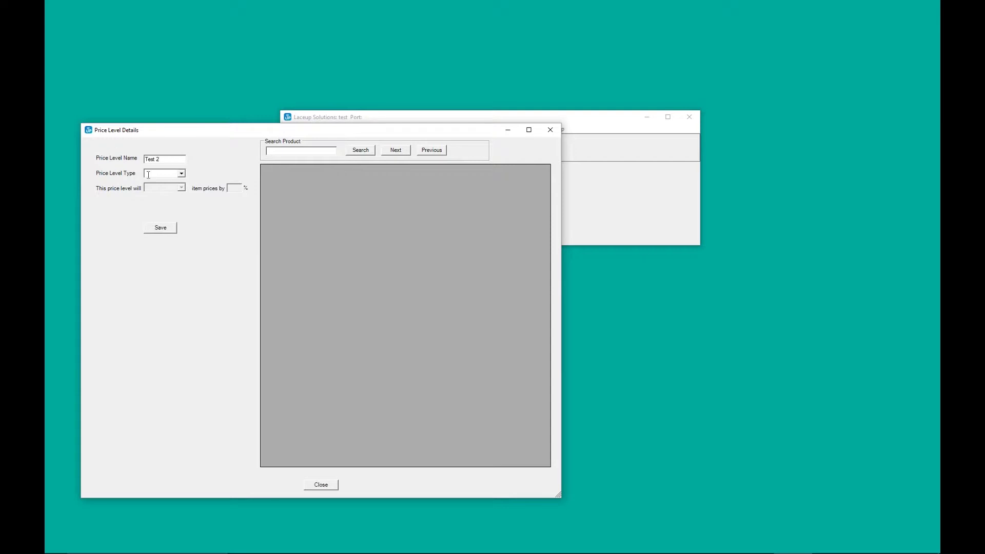
left_click(182, 175)
left_click(162, 189)
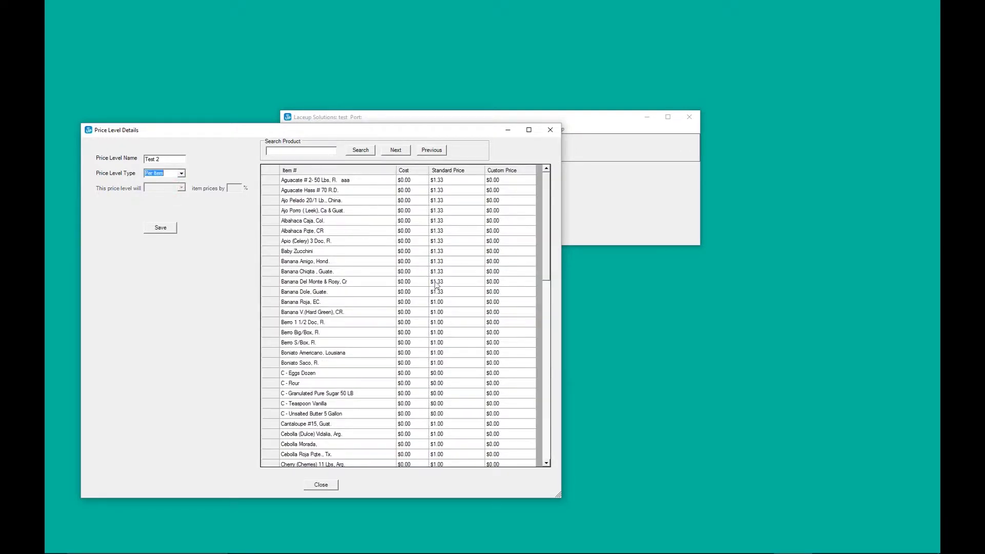
- Enter a custom price of 1.00 for each of the first three products
scroll(436, 287, "down", 15)
scroll(437, 301, "up", 15)
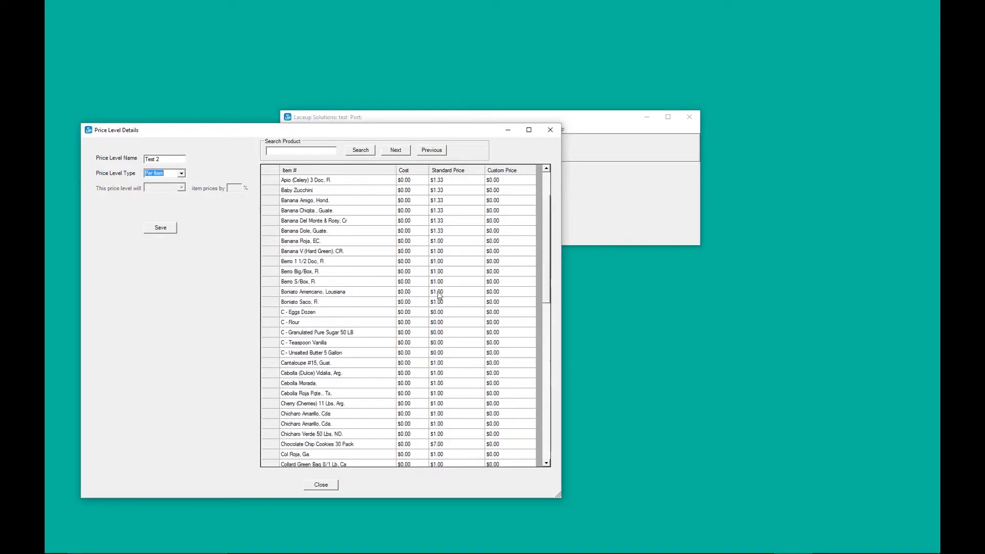
left_click(513, 183)
left_click(513, 183)
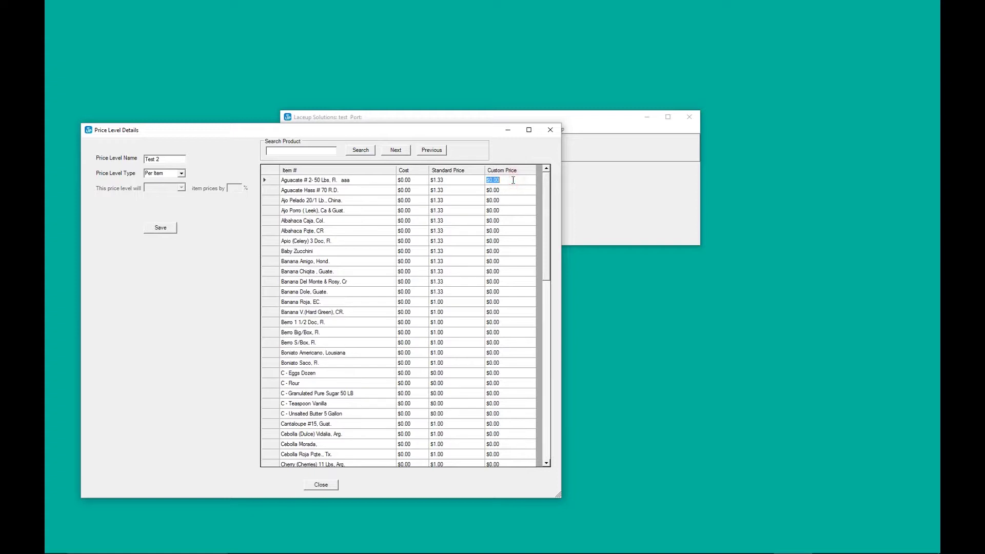
type("1.00")
key("Return")
type("1.00")
key("Return")
type("1")
key("Return")
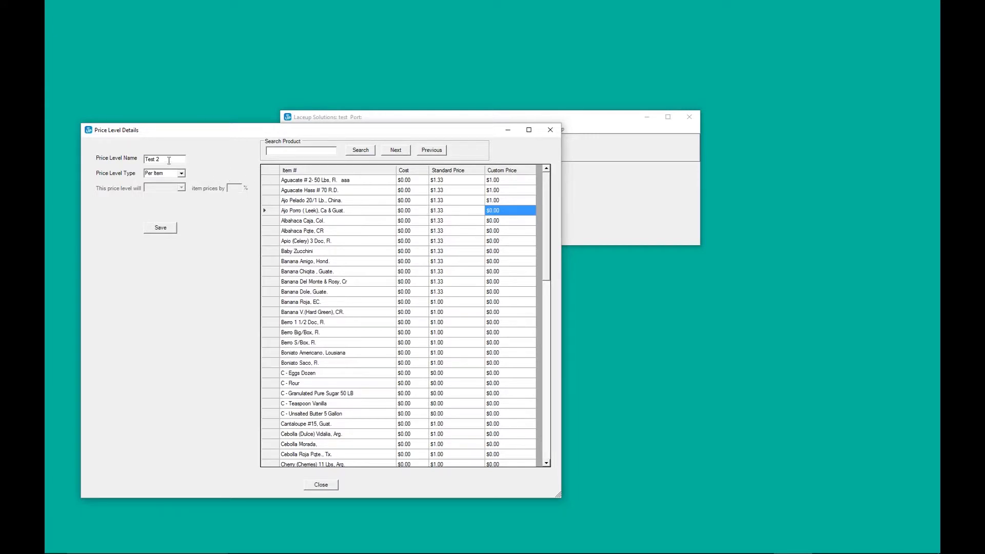
- Save the Test 2 price level, confirm updating the product files, and close Price Levels
left_click_drag(169, 160, 148, 182)
left_click(169, 231)
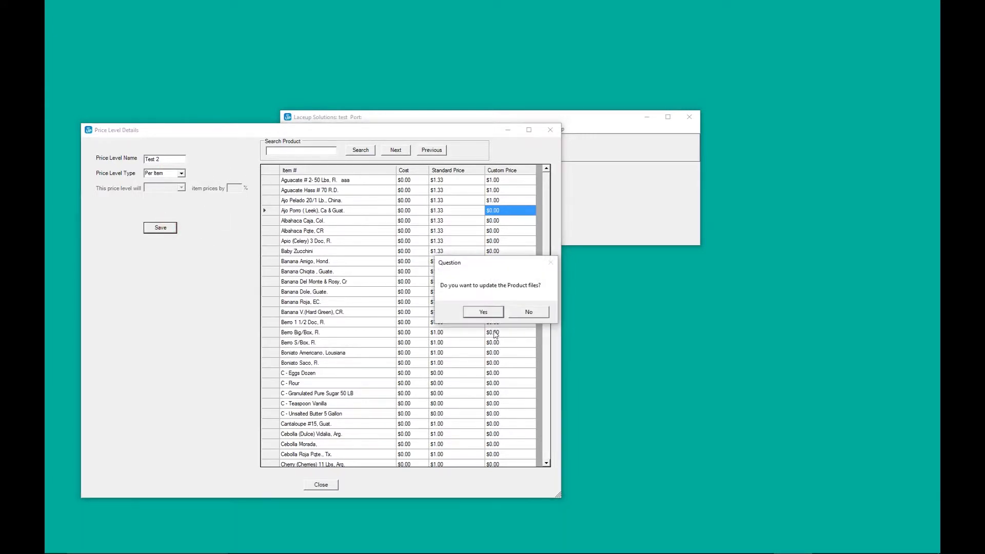
left_click(485, 313)
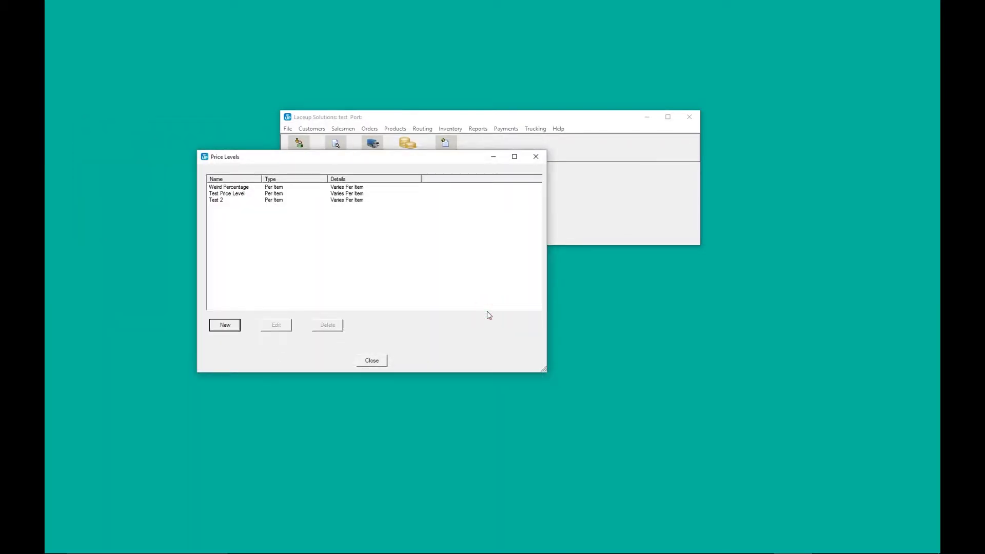
left_click(250, 200)
left_click(369, 363)
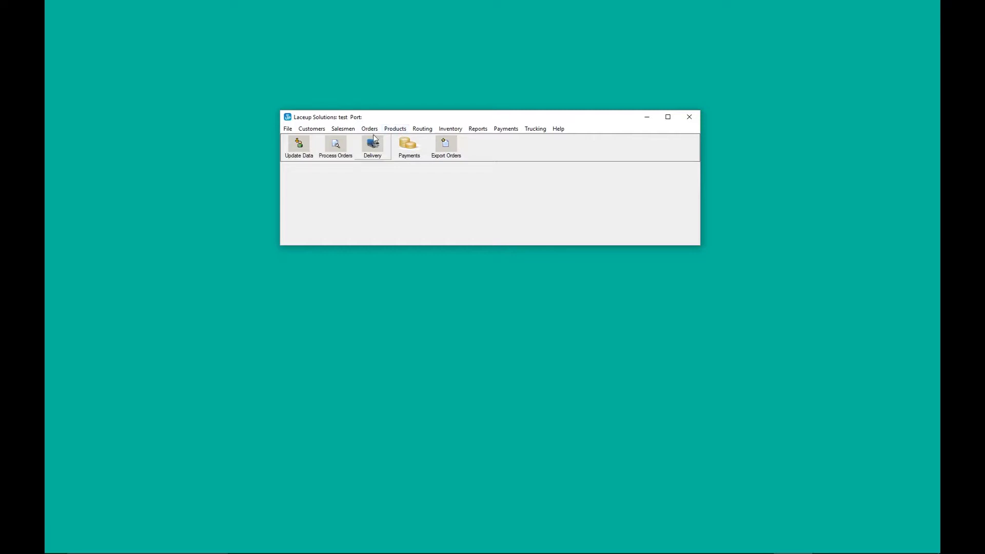
- Set Bodegon 2's Price Lvl to Test 2 in Customer Fields, save, and update salesmen files
left_click(311, 129)
left_click(323, 160)
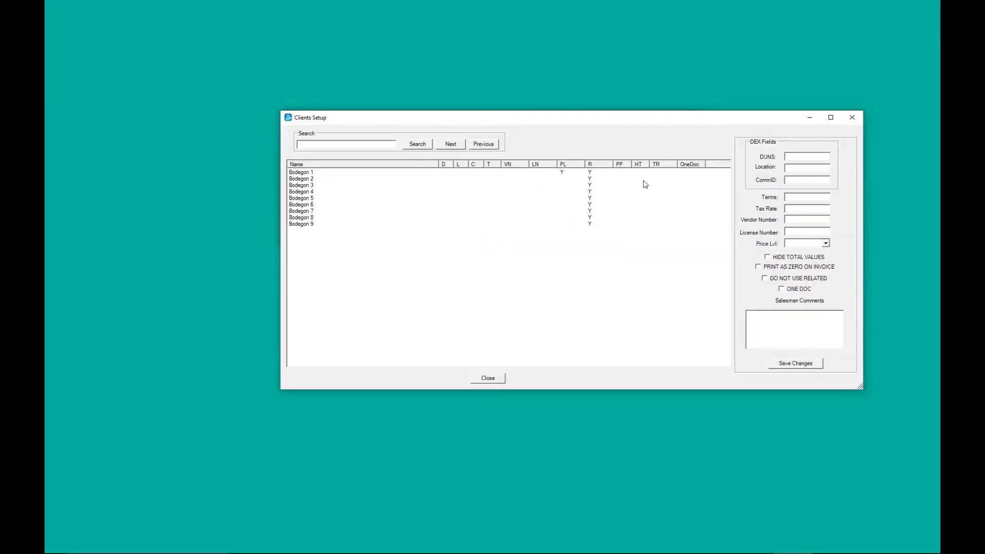
left_click(308, 179)
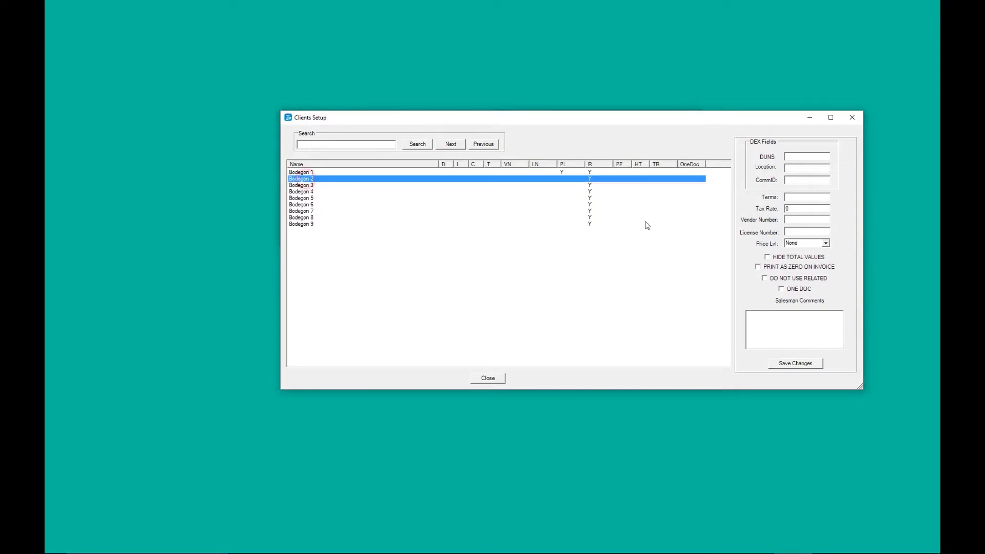
left_click(826, 243)
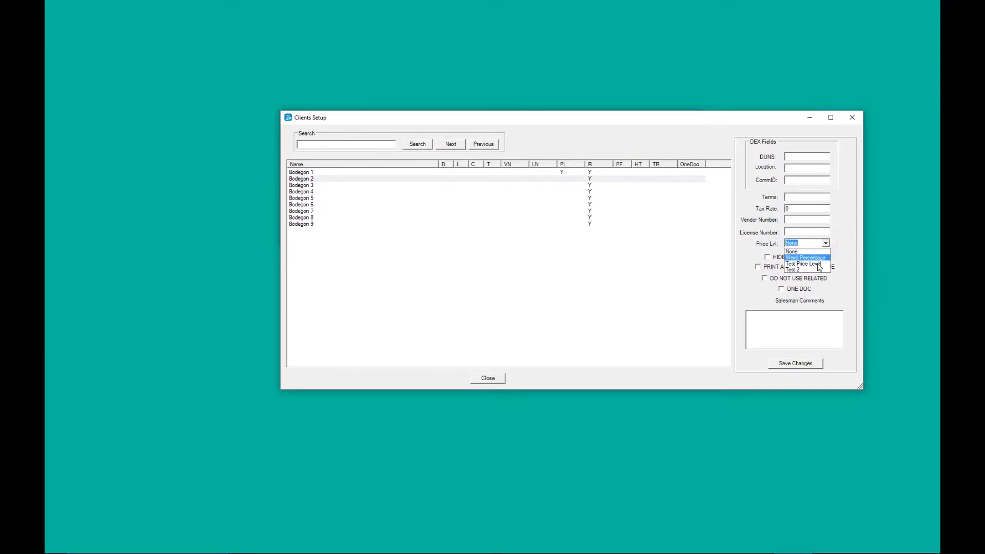
left_click(814, 270)
left_click(798, 364)
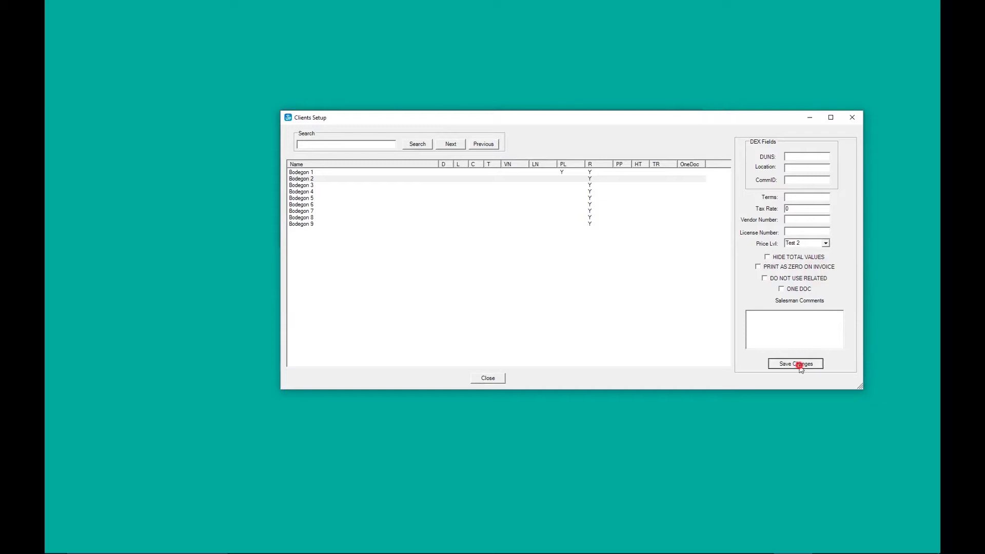
left_click(492, 378)
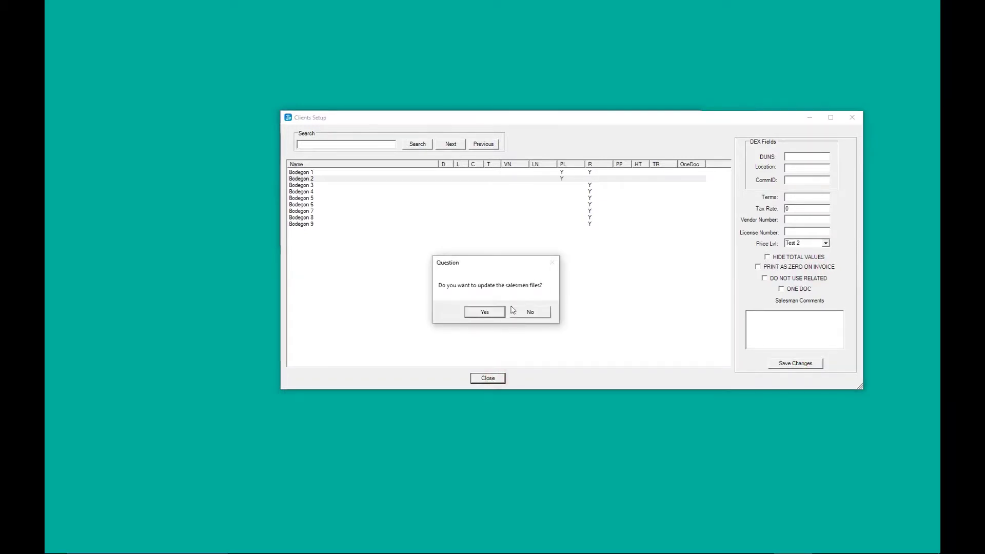
left_click(496, 309)
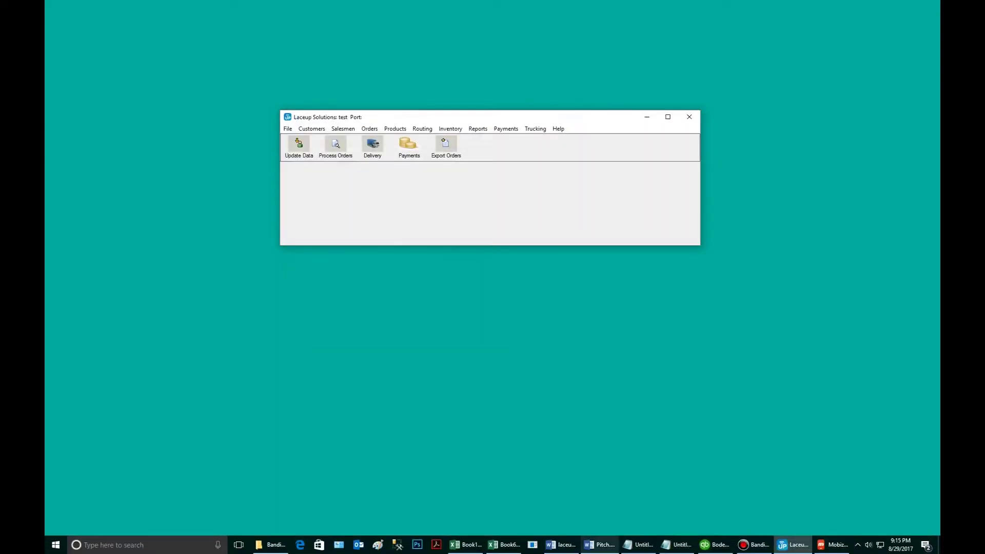
- Sync data from the server in the mirrored Laceup mobile app
left_click(828, 545)
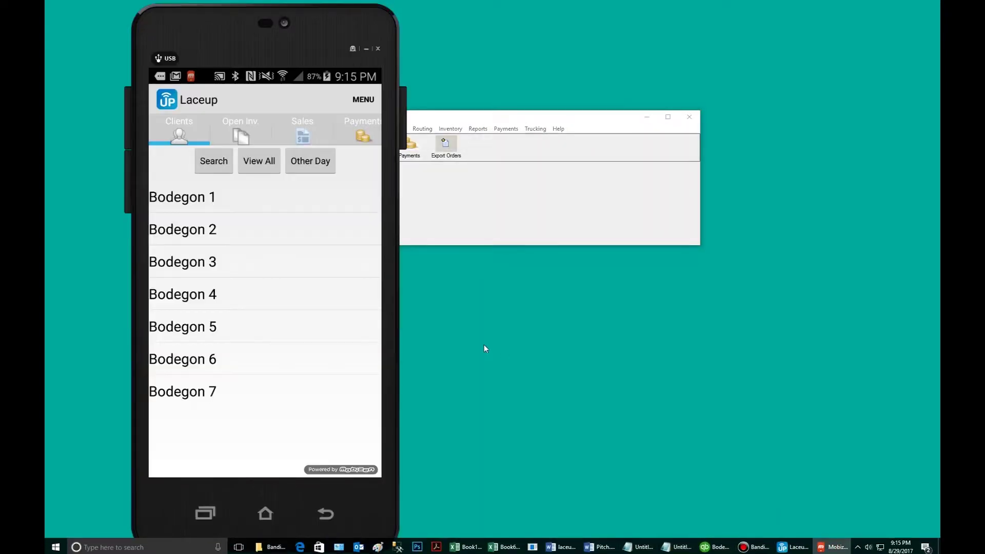
left_click(364, 101)
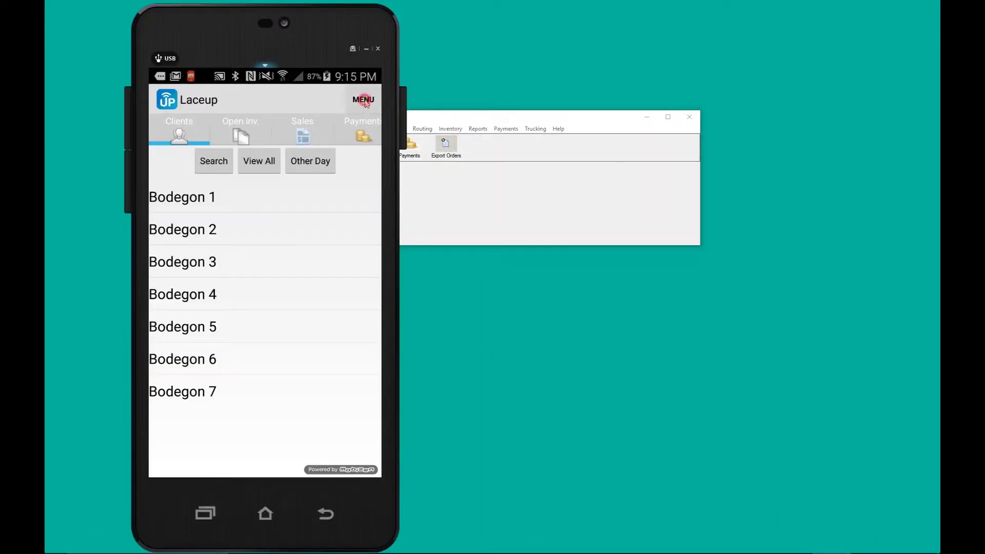
left_click(341, 132)
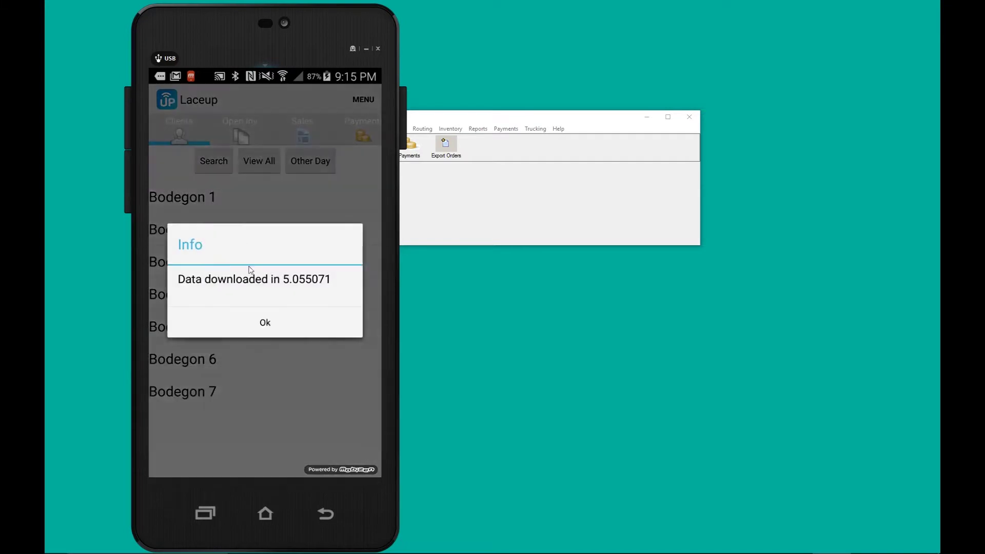
left_click(270, 332)
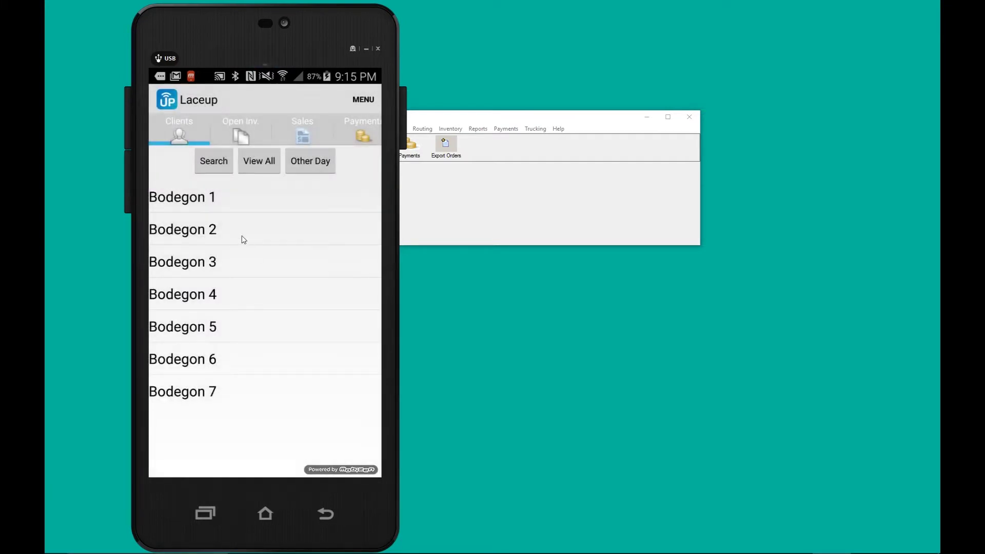
- Start a sales order for Bodegon 2 under company CARRERA DISTRIBUTING
left_click(242, 235)
left_click(363, 99)
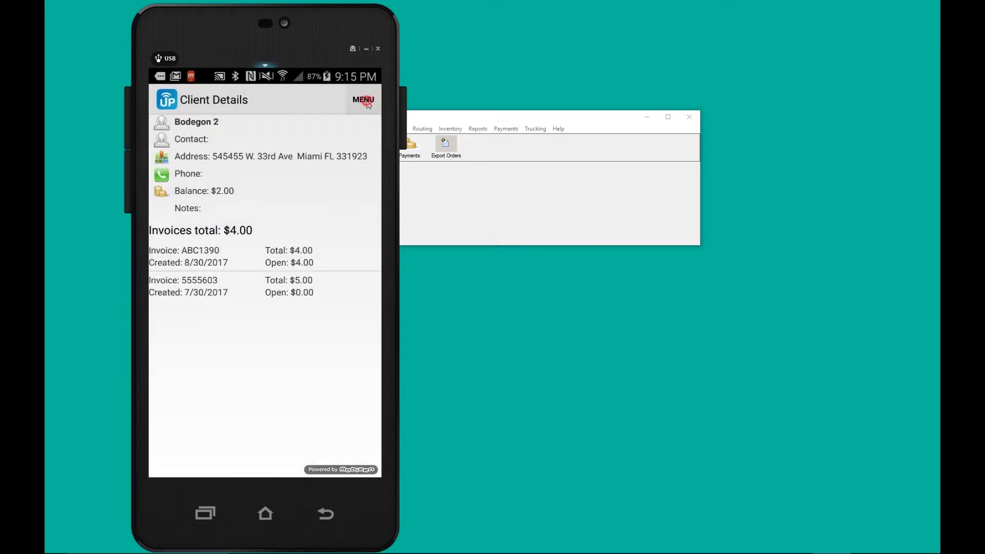
left_click(330, 128)
left_click(287, 329)
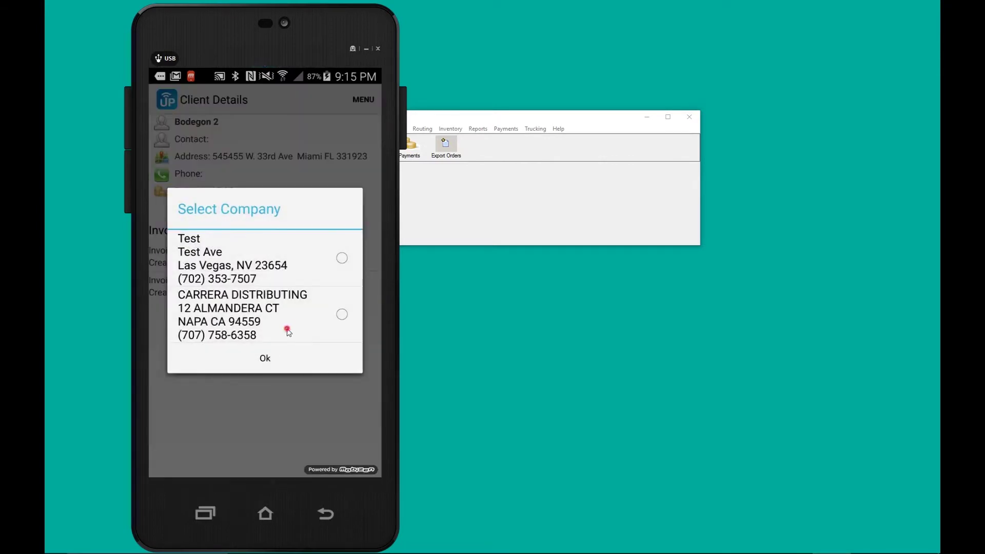
left_click(277, 354)
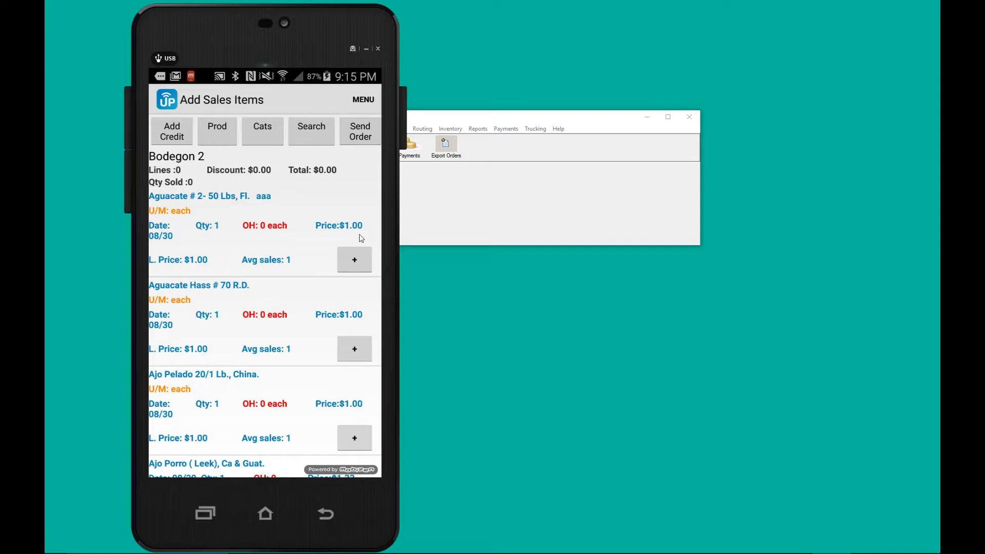
- Add quantity 5 each of Aguacate # 2, Aguacate Hass and Ajo Pelado to the order
left_click_drag(354, 411, 350, 322)
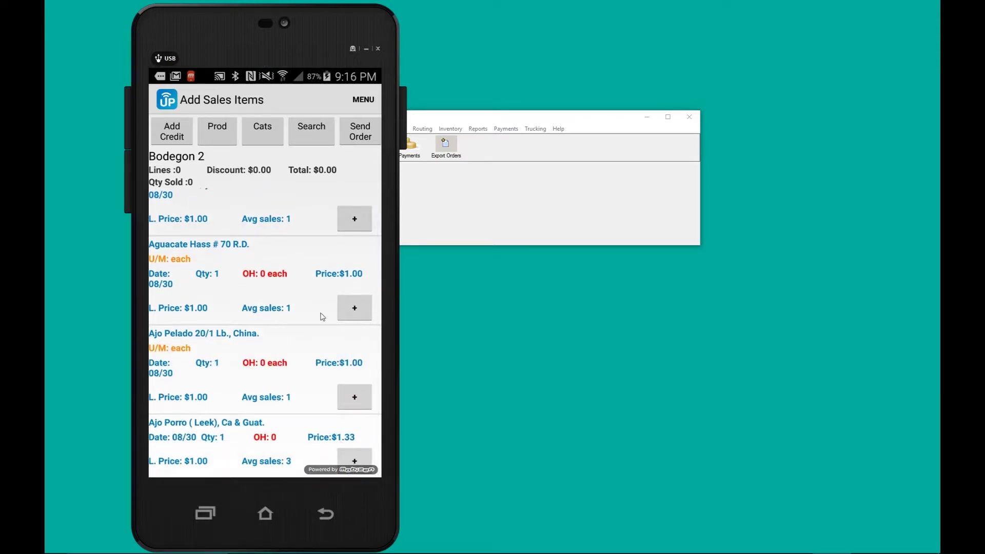
left_click_drag(313, 298, 294, 386)
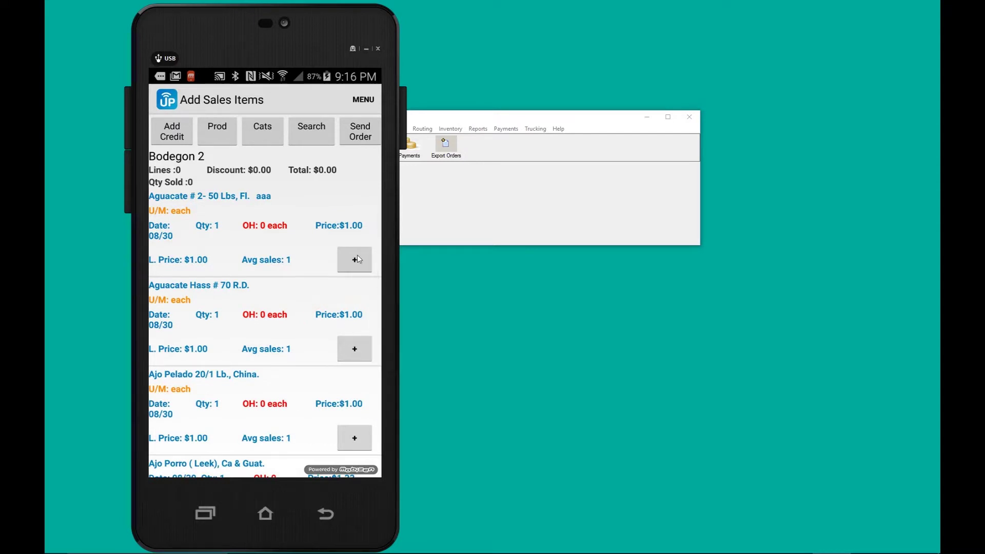
left_click(355, 260)
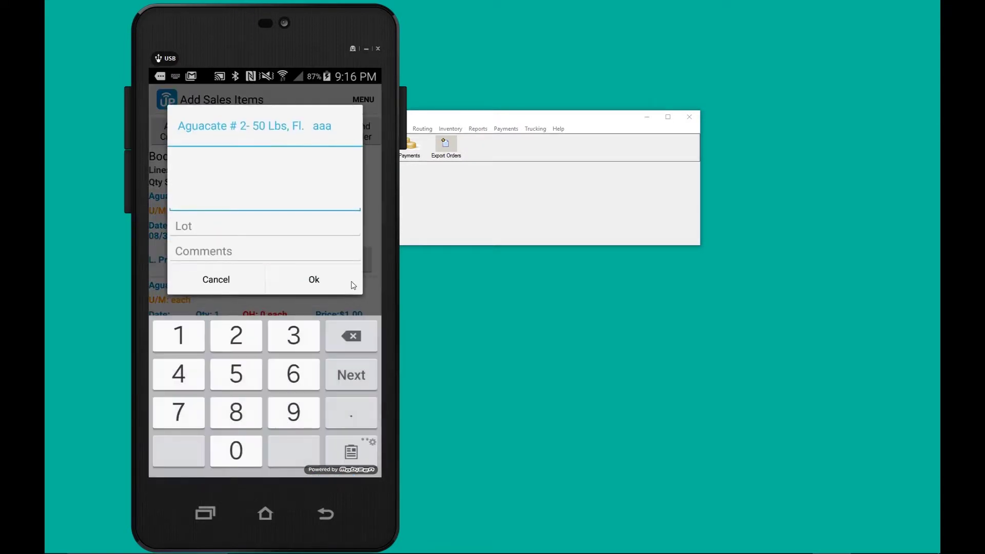
type("5")
left_click(331, 283)
left_click(352, 347)
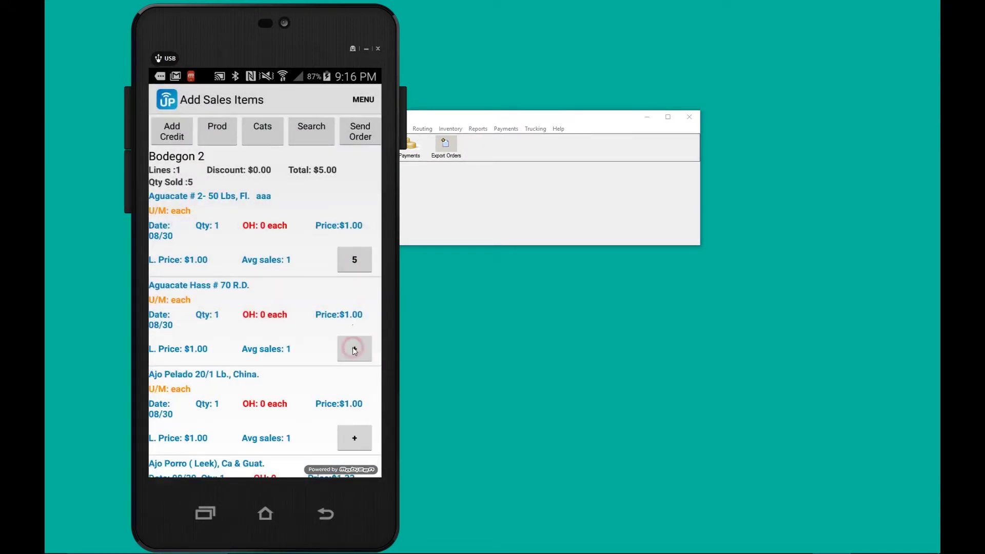
type("5")
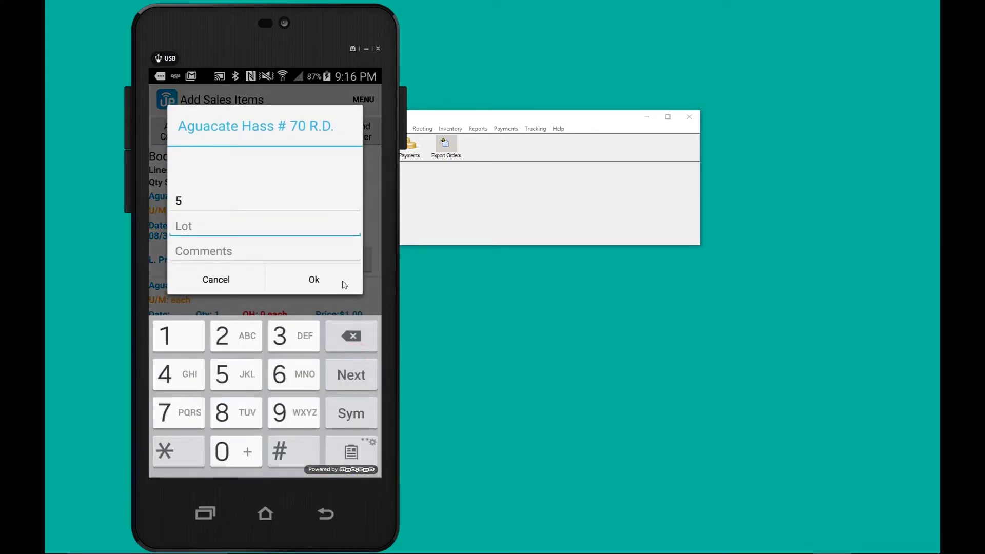
left_click(341, 282)
left_click(354, 440)
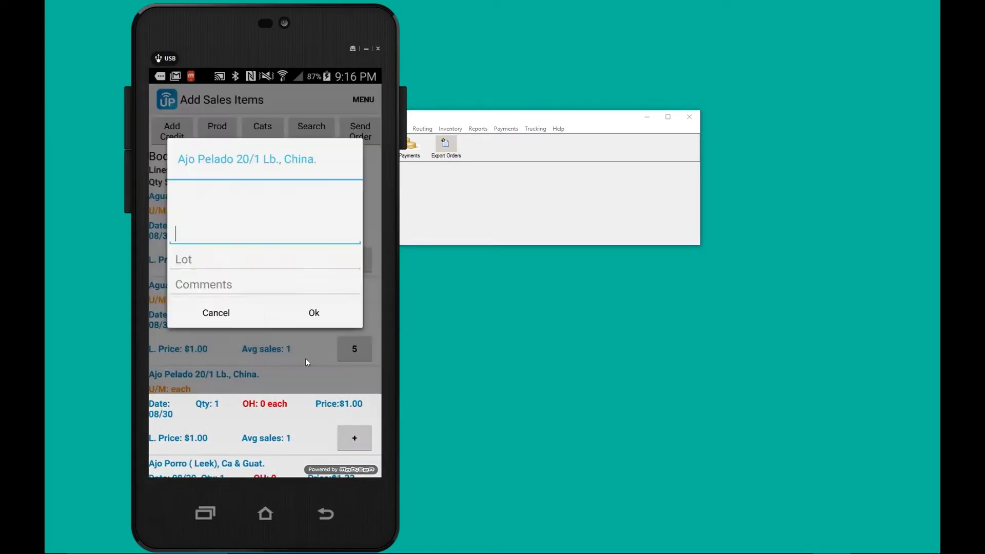
type("5")
left_click(315, 279)
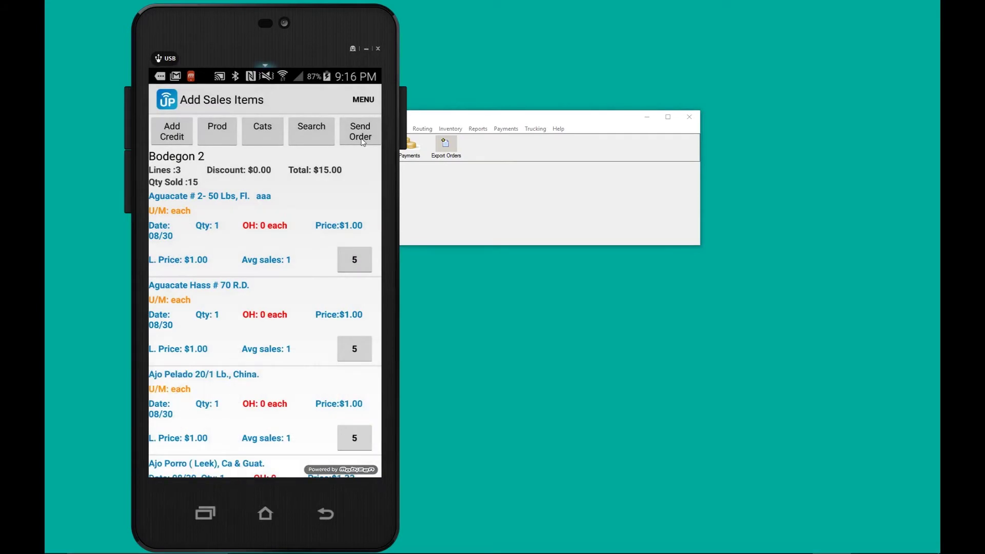
- Send the order from the phone, then export document ABC1391 from Export Orders to QuickBooks
left_click(361, 131)
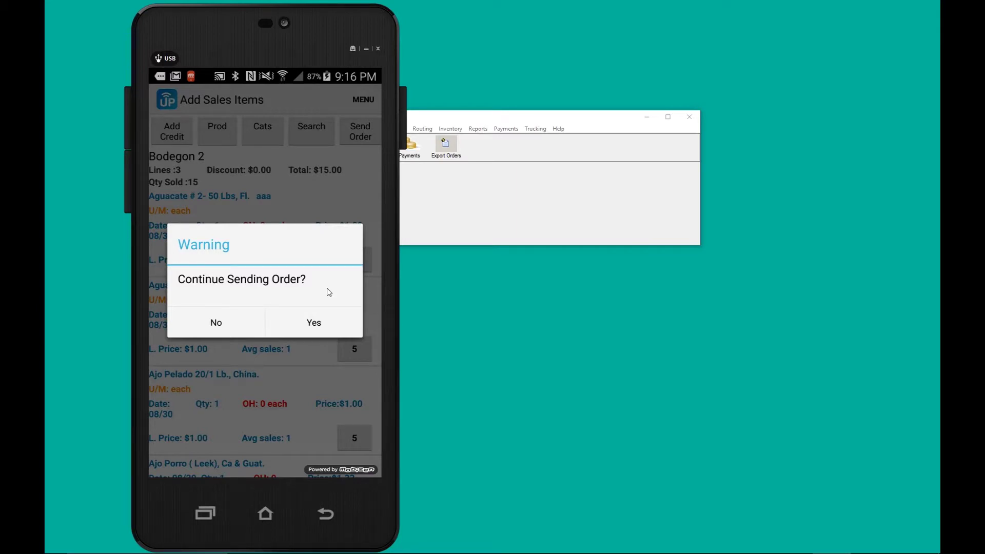
left_click(325, 319)
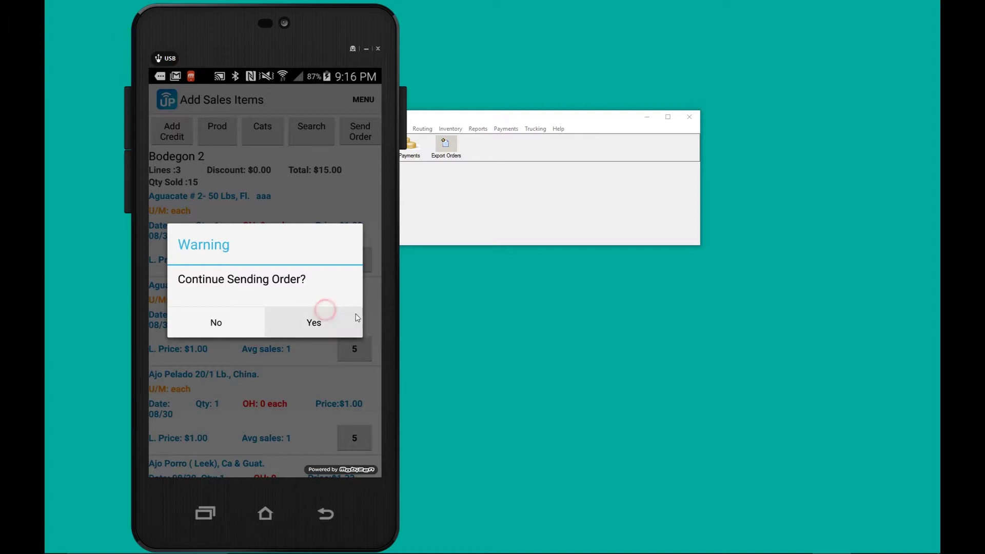
left_click(480, 214)
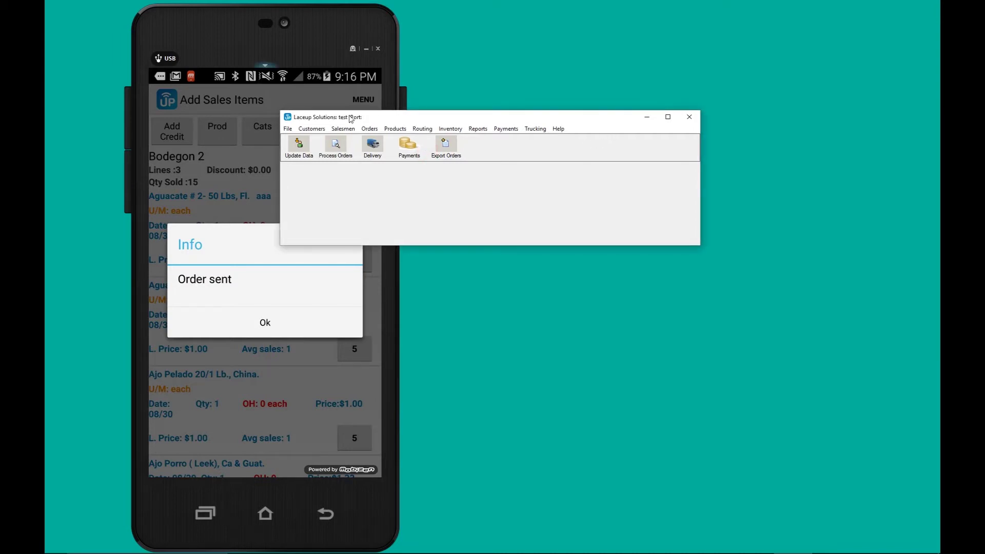
left_click(459, 155)
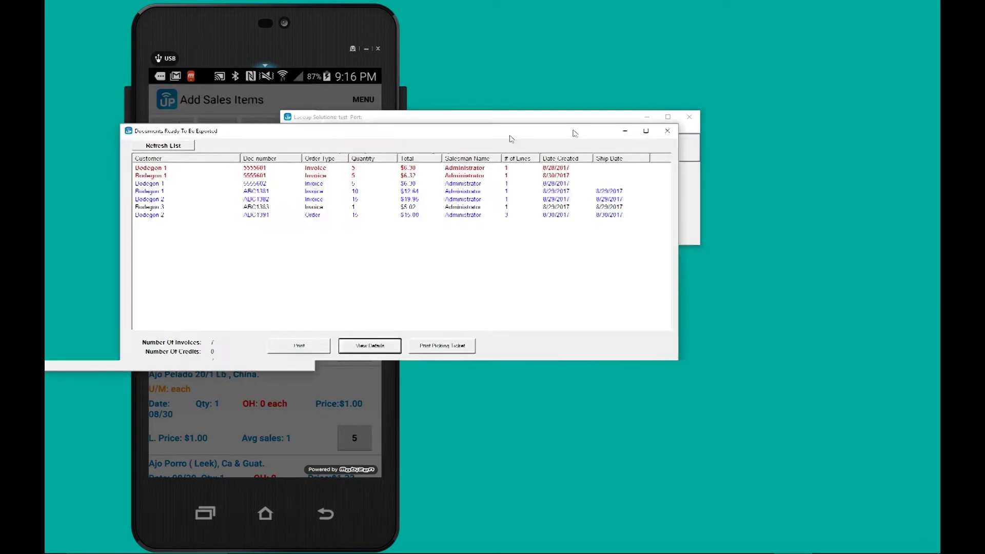
left_click(516, 207)
left_click(481, 364)
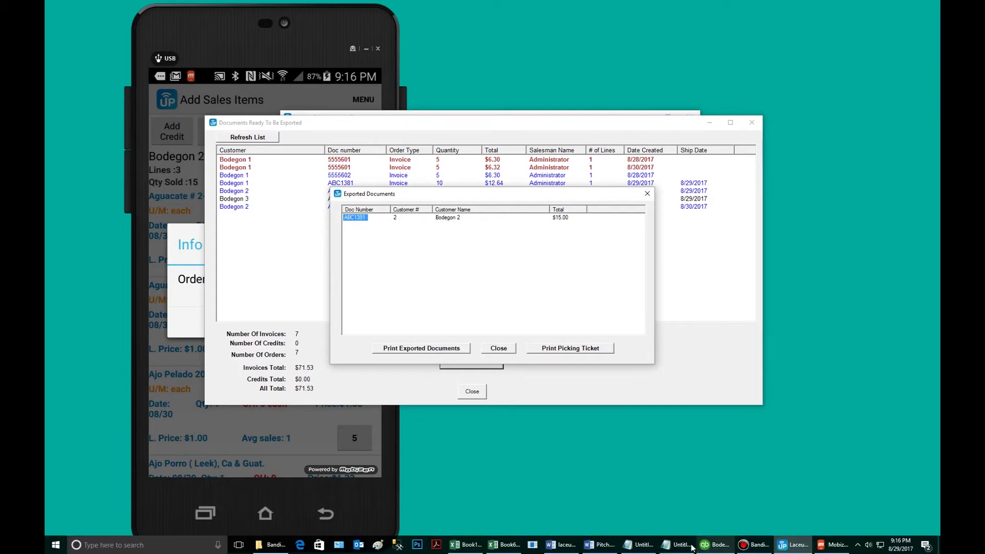
- Search QuickBooks invoices for number ABC1391, correcting the number after checking the exported documents
left_click(713, 545)
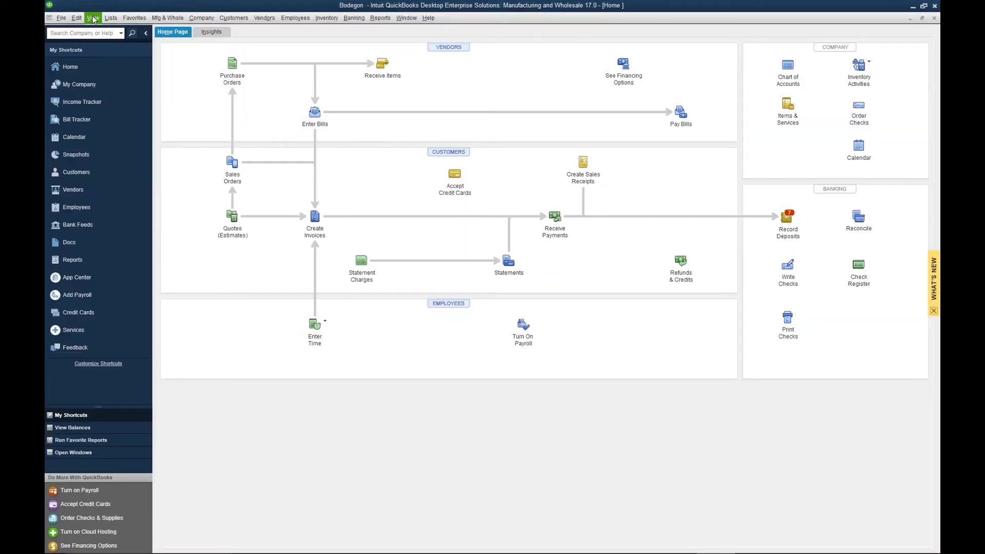
left_click(76, 18)
left_click(111, 128)
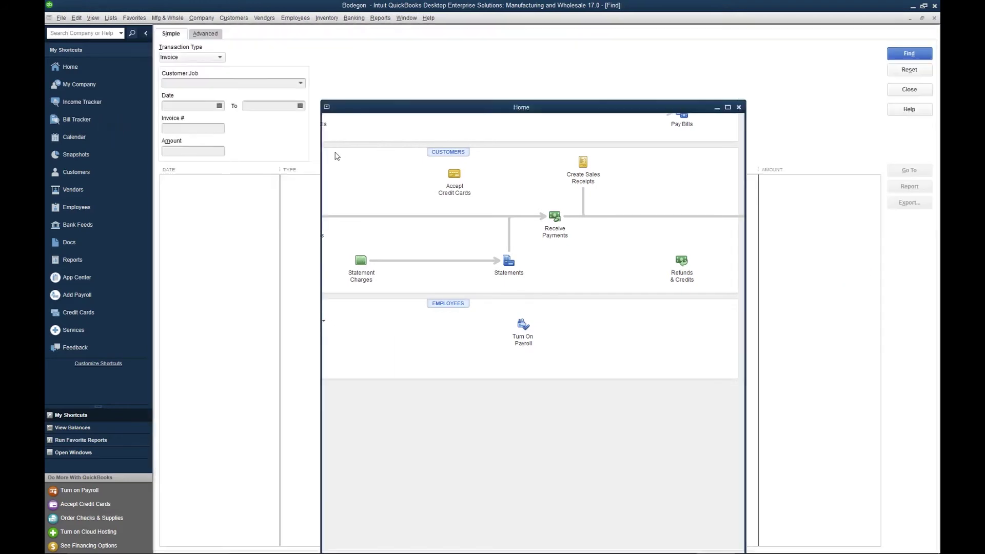
left_click(206, 129)
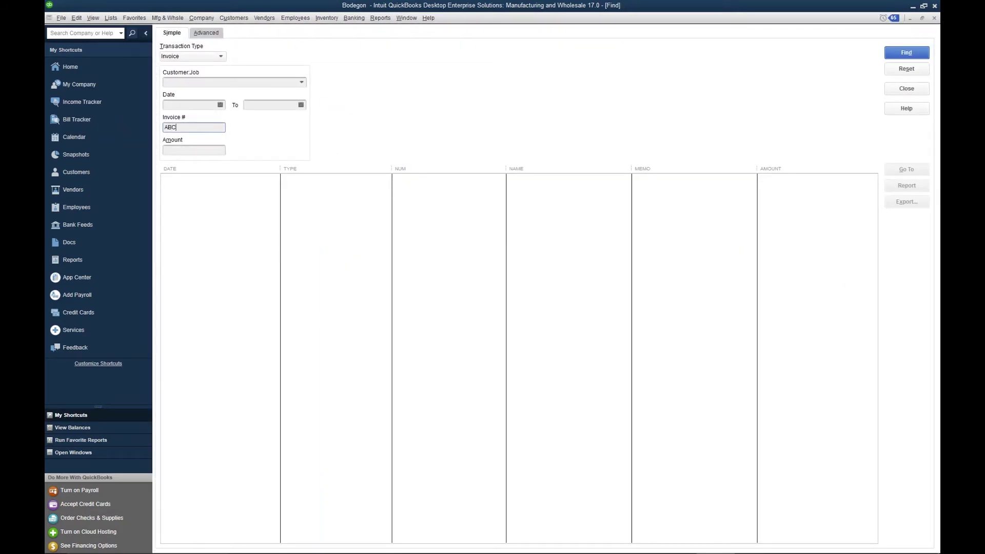
key("Return")
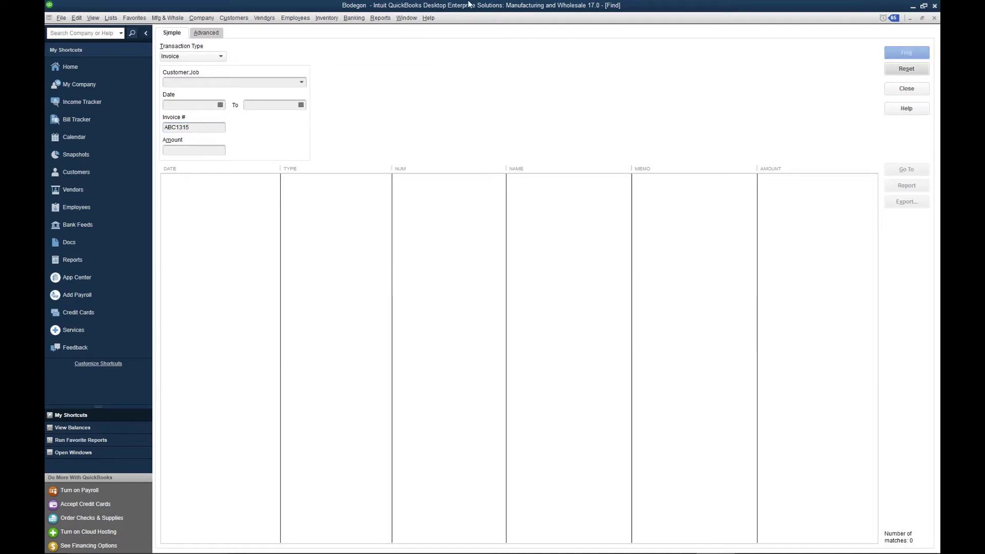
left_click_drag(470, 5, 474, 194)
left_click(469, 175)
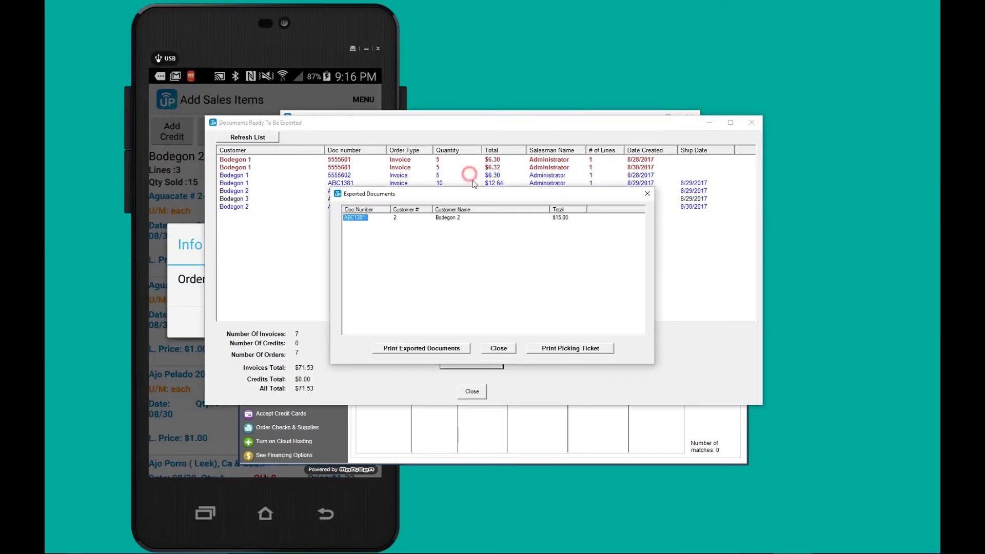
left_click(513, 418)
left_click(401, 323)
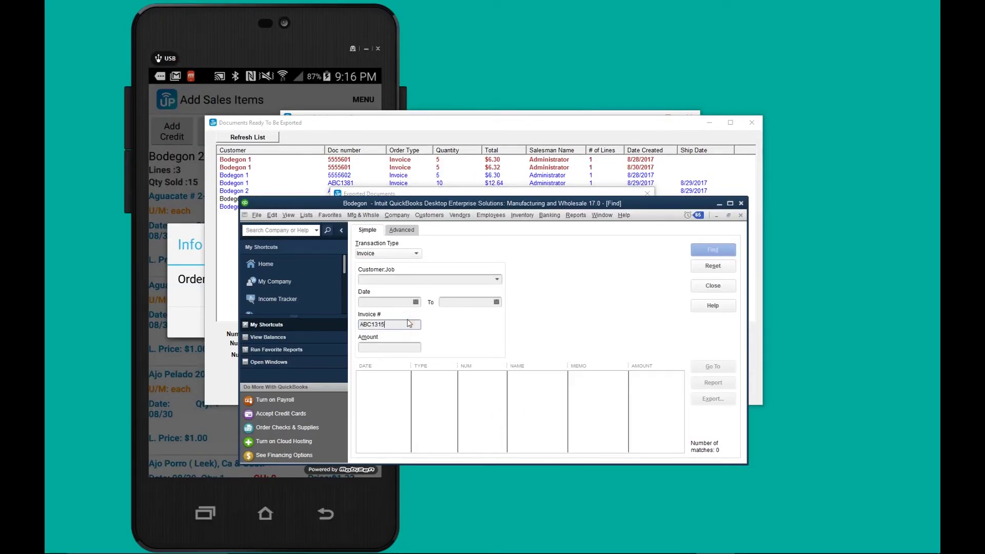
key("BackSpace")
key("BackSpace")
type("91")
key("Return")
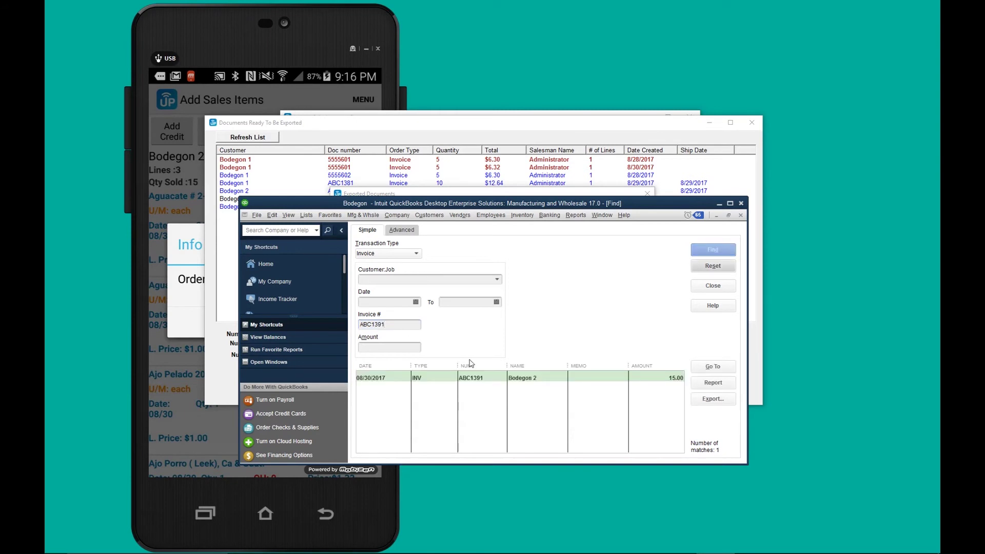
- Open invoice ABC1391, verify its three lines priced 1.00 each, then show the Item List
double_click(578, 381)
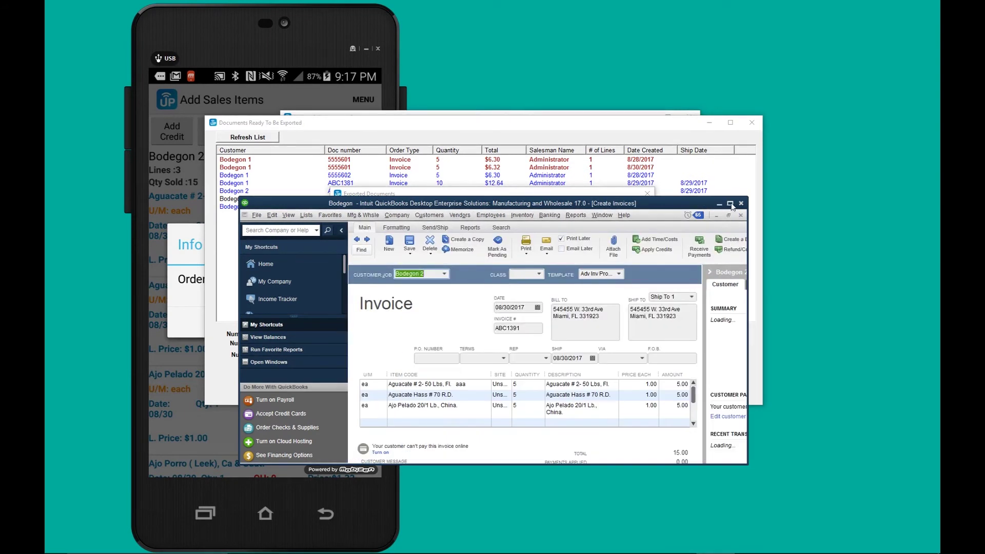
left_click(730, 203)
left_click(709, 188)
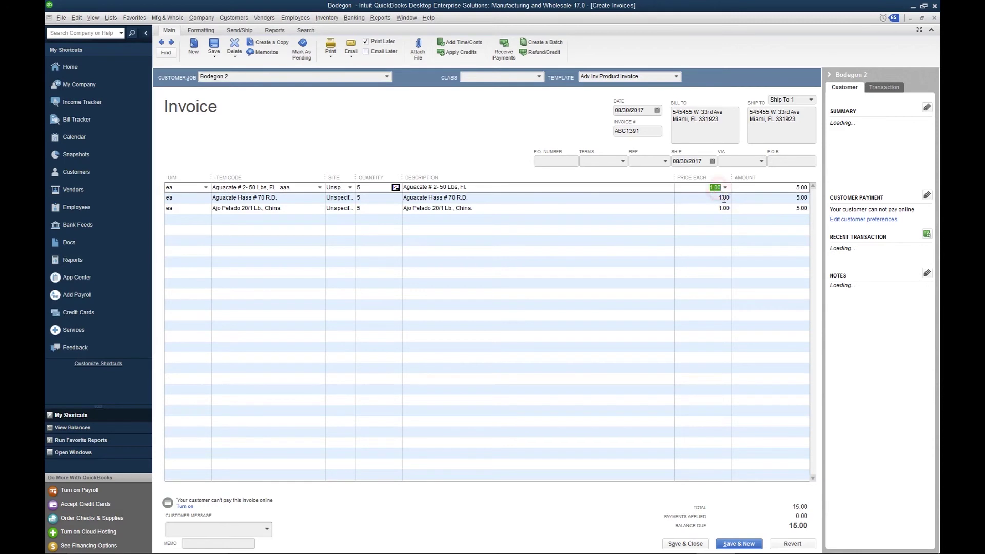
left_click(711, 198)
left_click(713, 208)
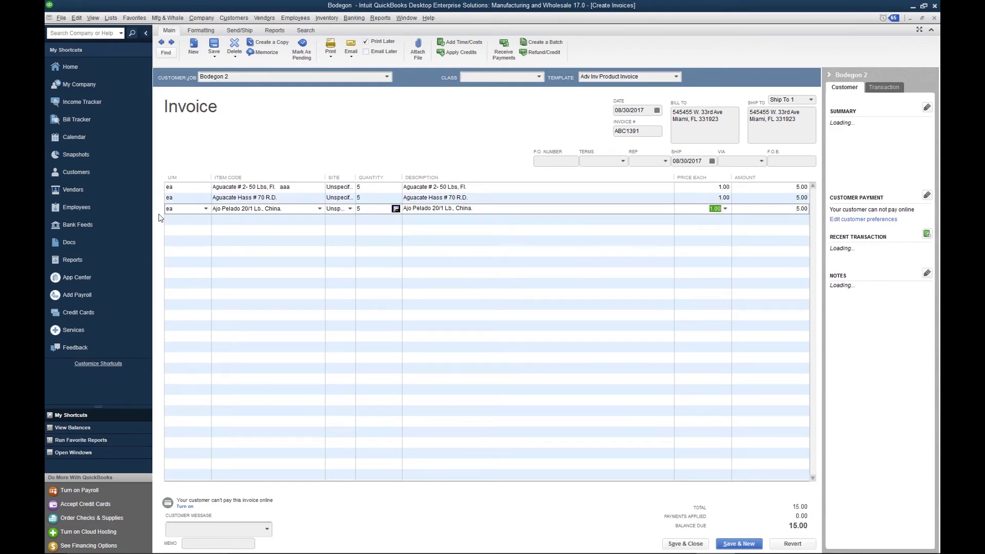
left_click(111, 17)
left_click(113, 41)
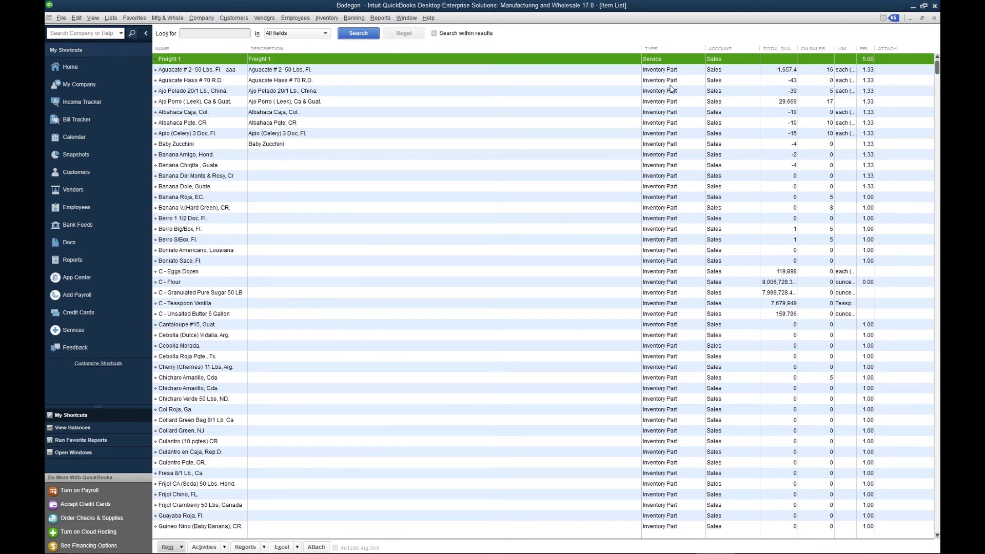
left_click(670, 89)
left_click(825, 71)
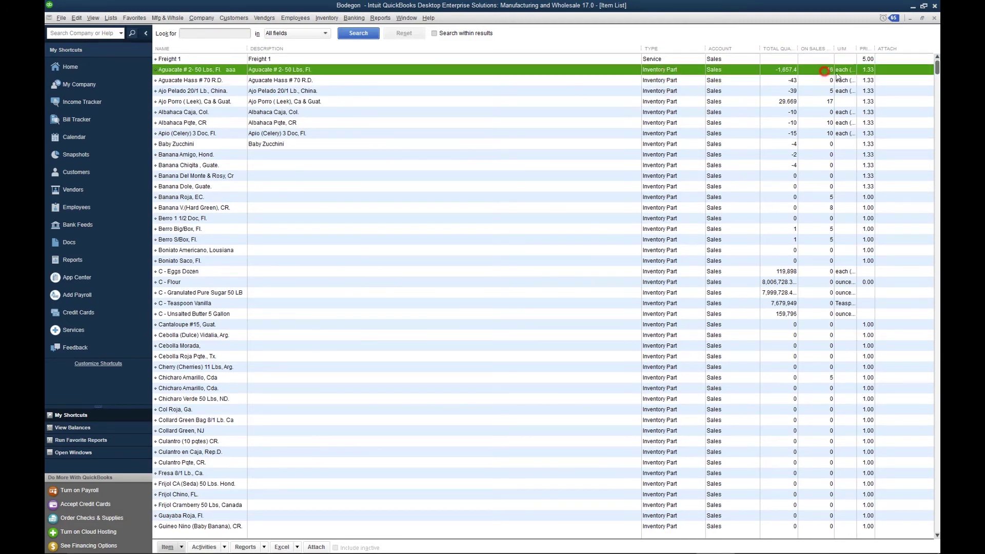
left_click(869, 80)
left_click(866, 91)
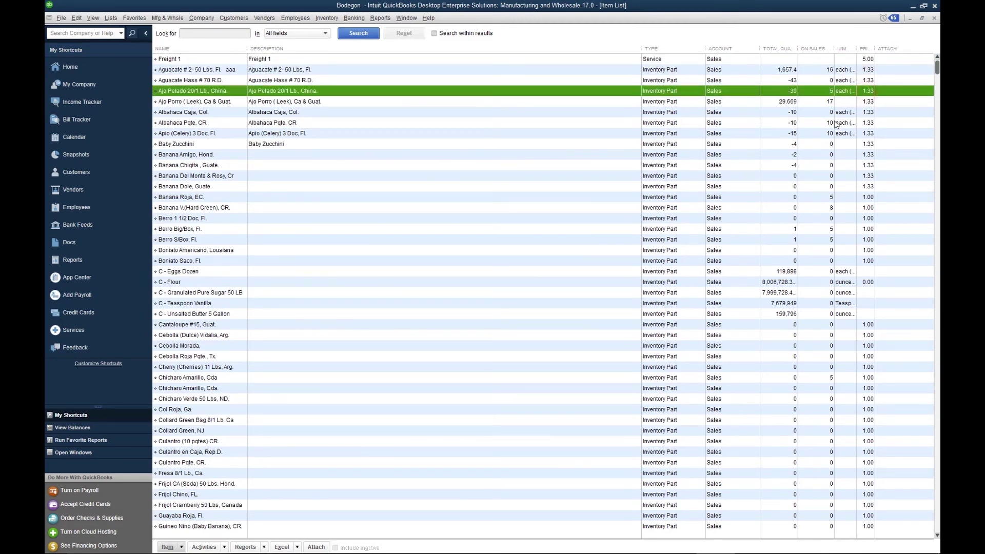